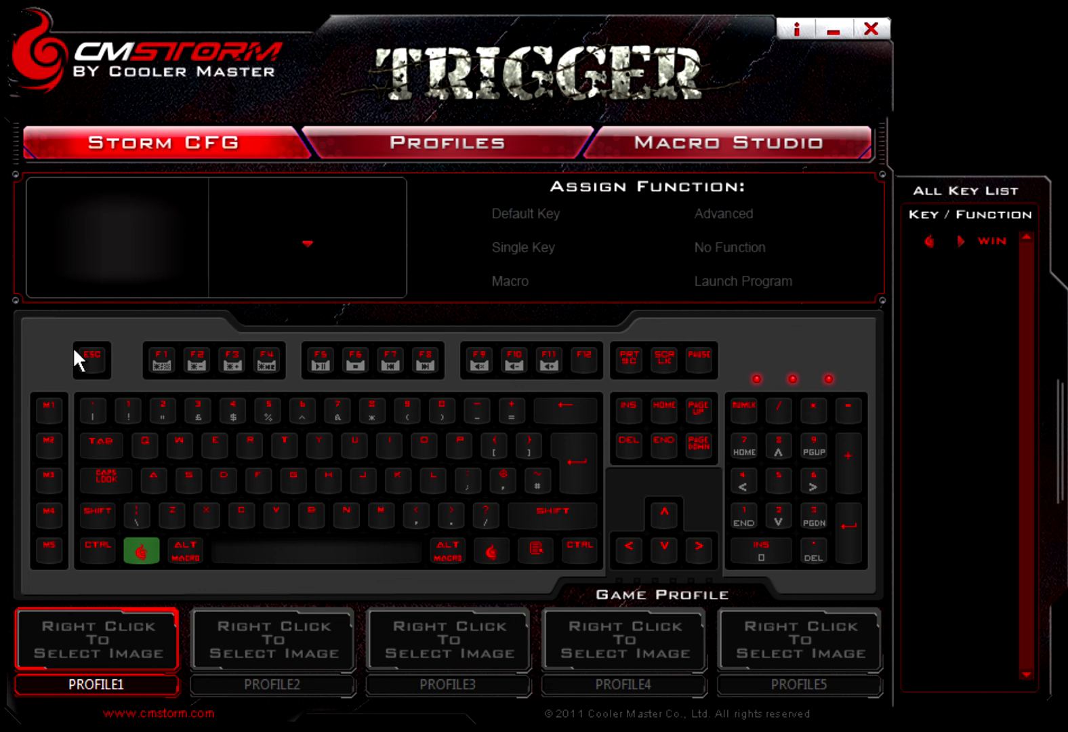
# Switch to PROFILE5 and select its J key for reassignment
pyautogui.click(414, 655)
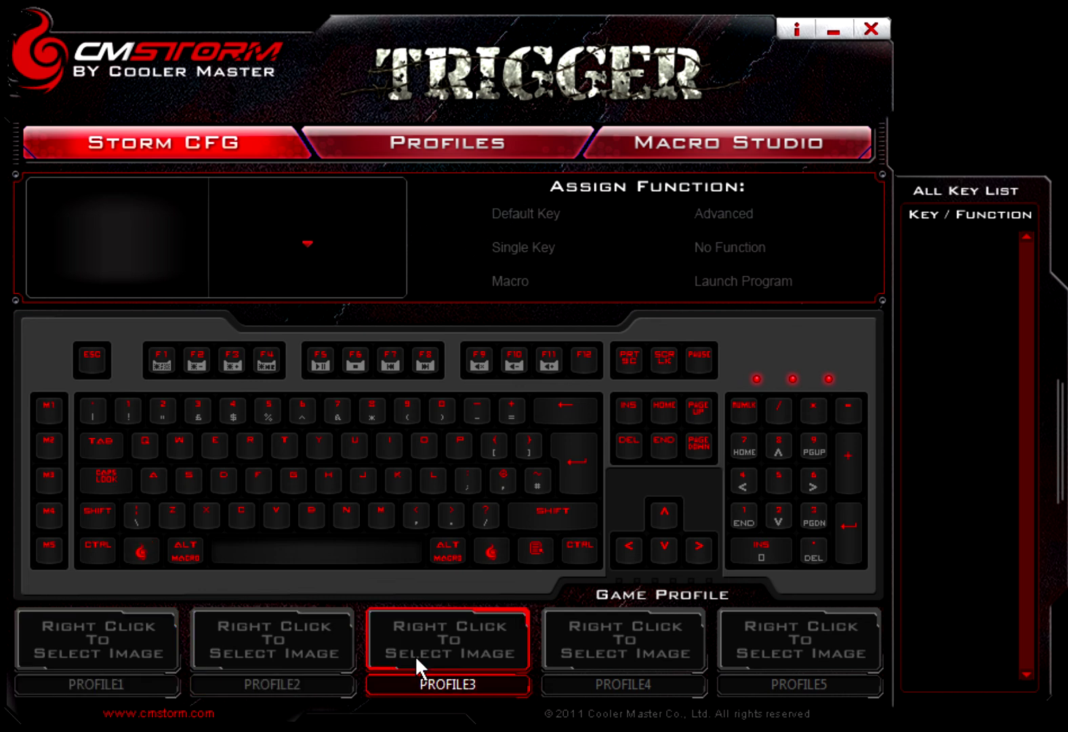
pyautogui.click(583, 651)
pyautogui.click(866, 641)
pyautogui.click(665, 548)
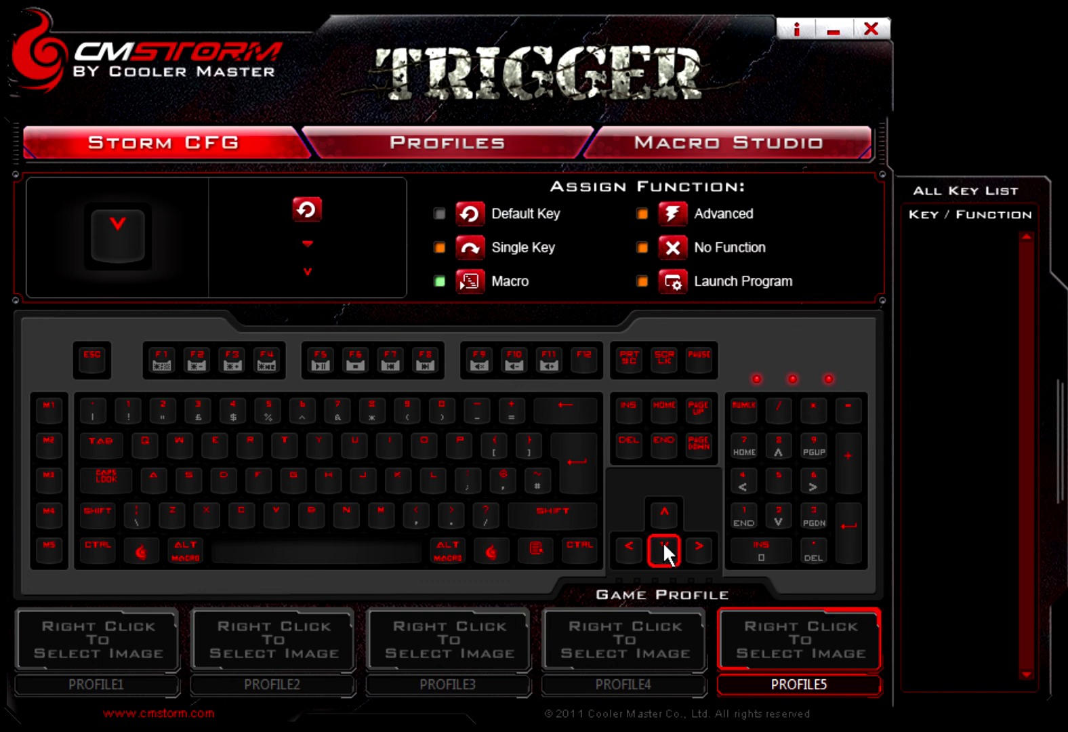
pyautogui.click(630, 545)
pyautogui.click(433, 480)
pyautogui.click(364, 476)
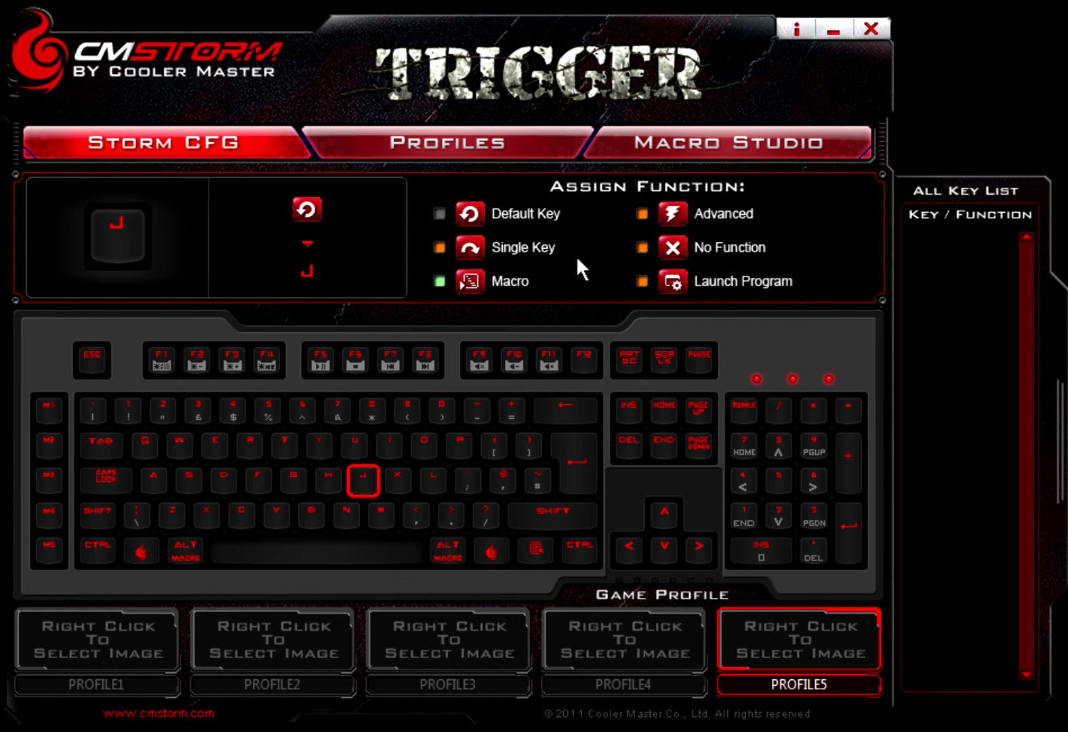
# Try volume + as J's advanced function, then cancel without assigning it
pyautogui.click(673, 212)
pyautogui.click(697, 227)
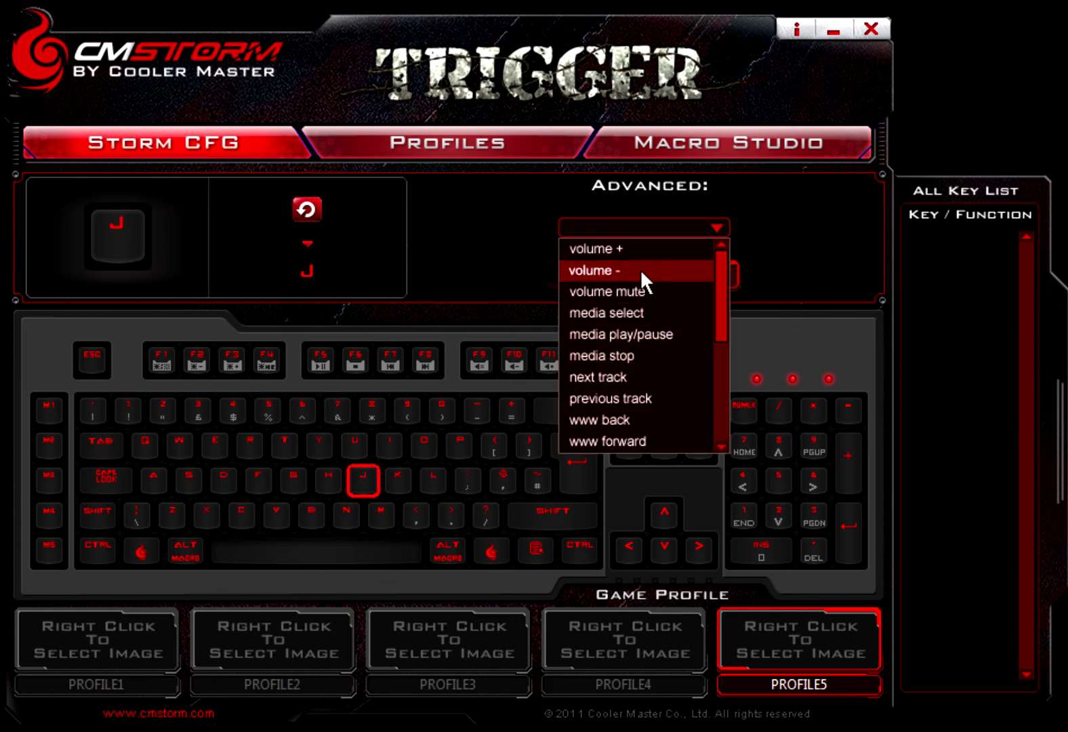
pyautogui.click(607, 251)
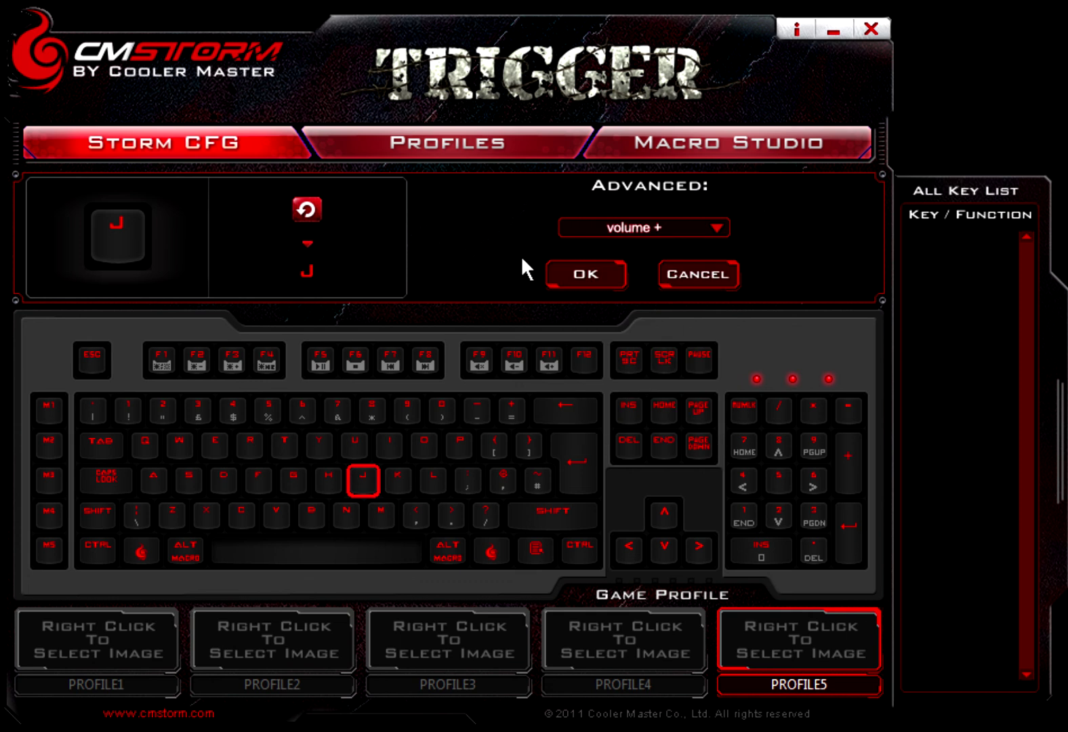
pyautogui.click(589, 272)
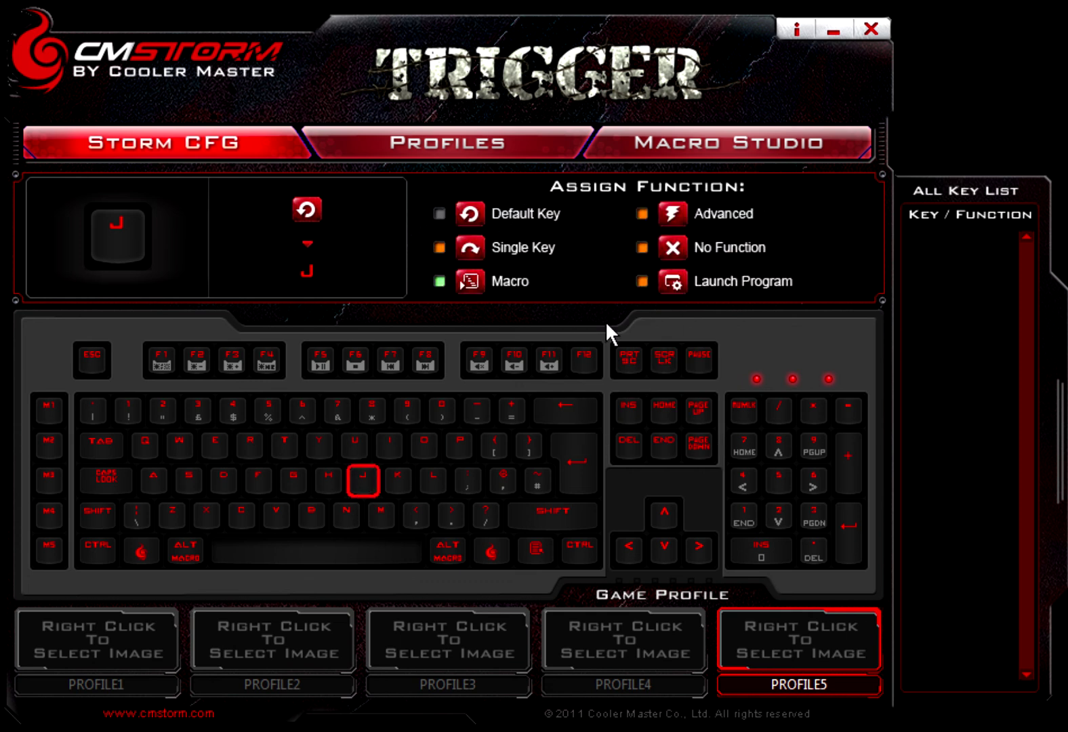
# Set J to No Function, restore it to its default key, then select F8
pyautogui.click(672, 248)
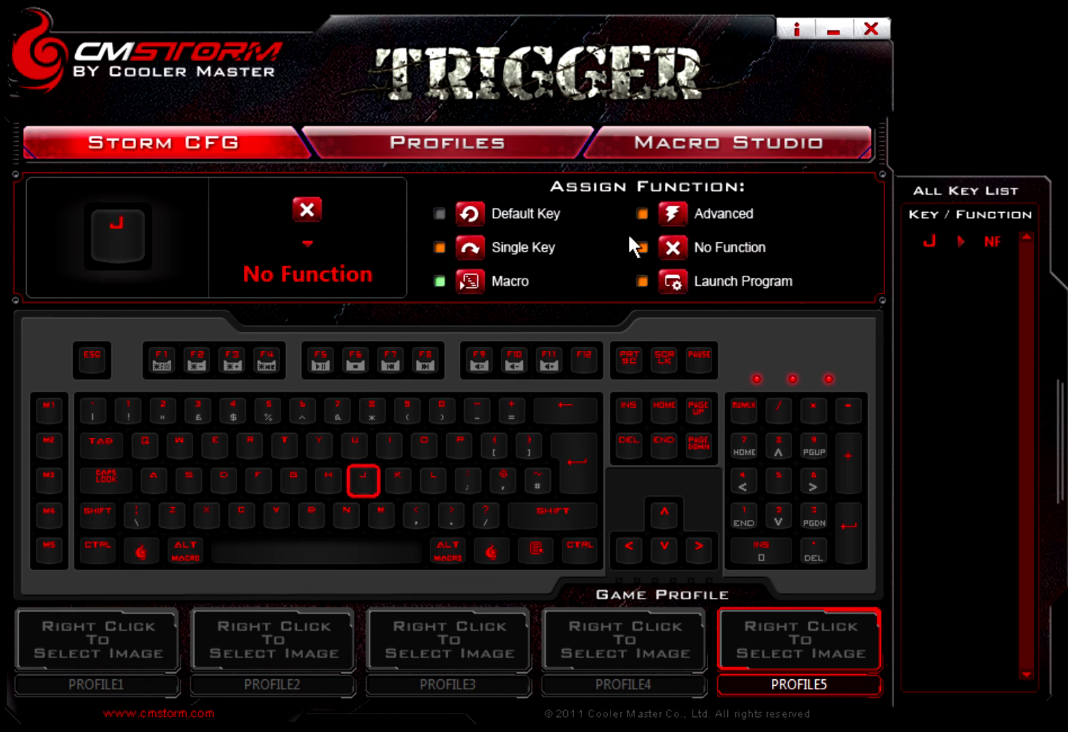
pyautogui.click(450, 213)
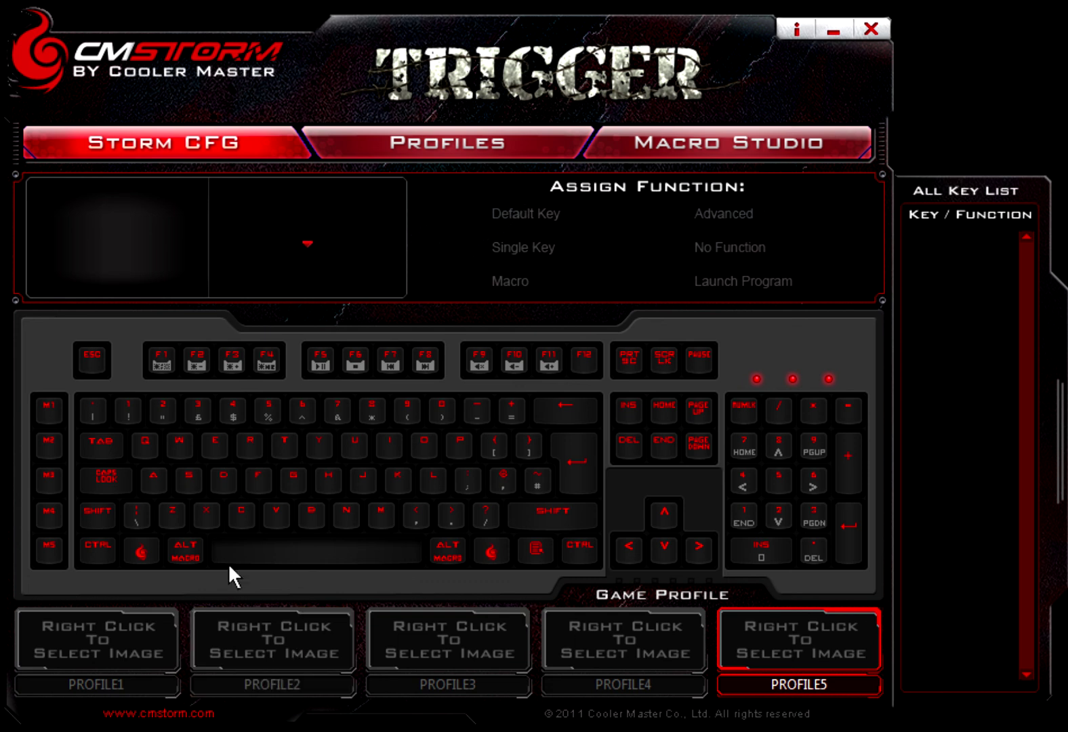
pyautogui.click(427, 362)
# Add four PC RAM profiles, New Profile through New Profile3, on the Profiles page
pyautogui.click(401, 143)
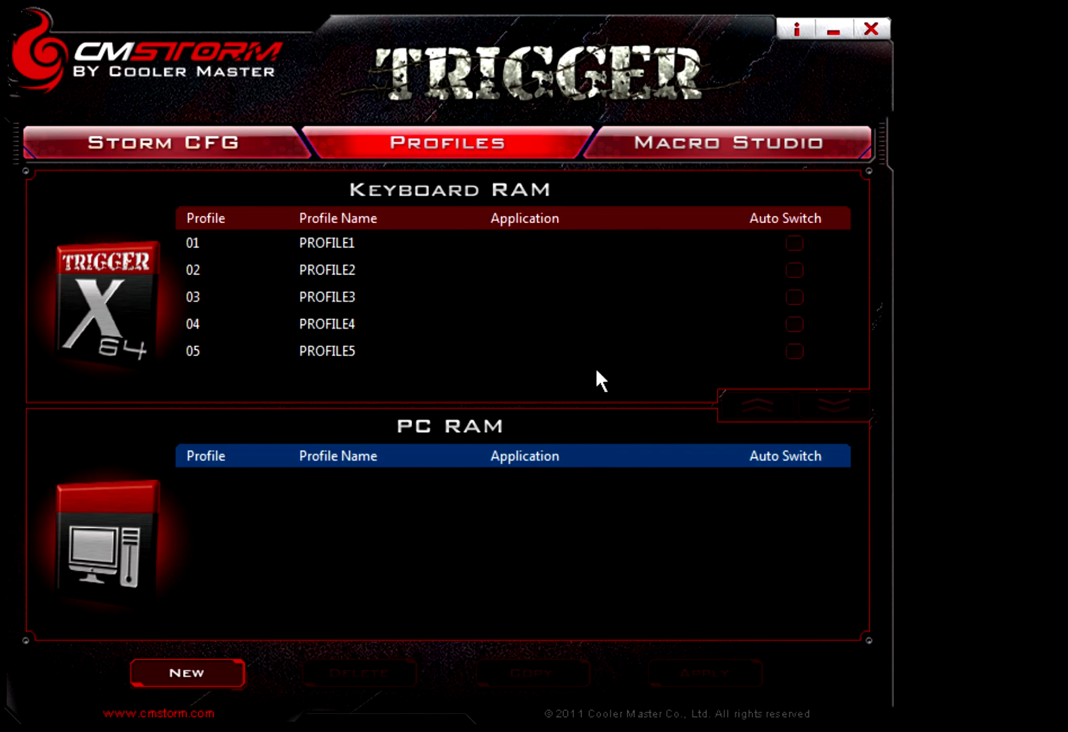
pyautogui.click(224, 670)
pyautogui.click(202, 670)
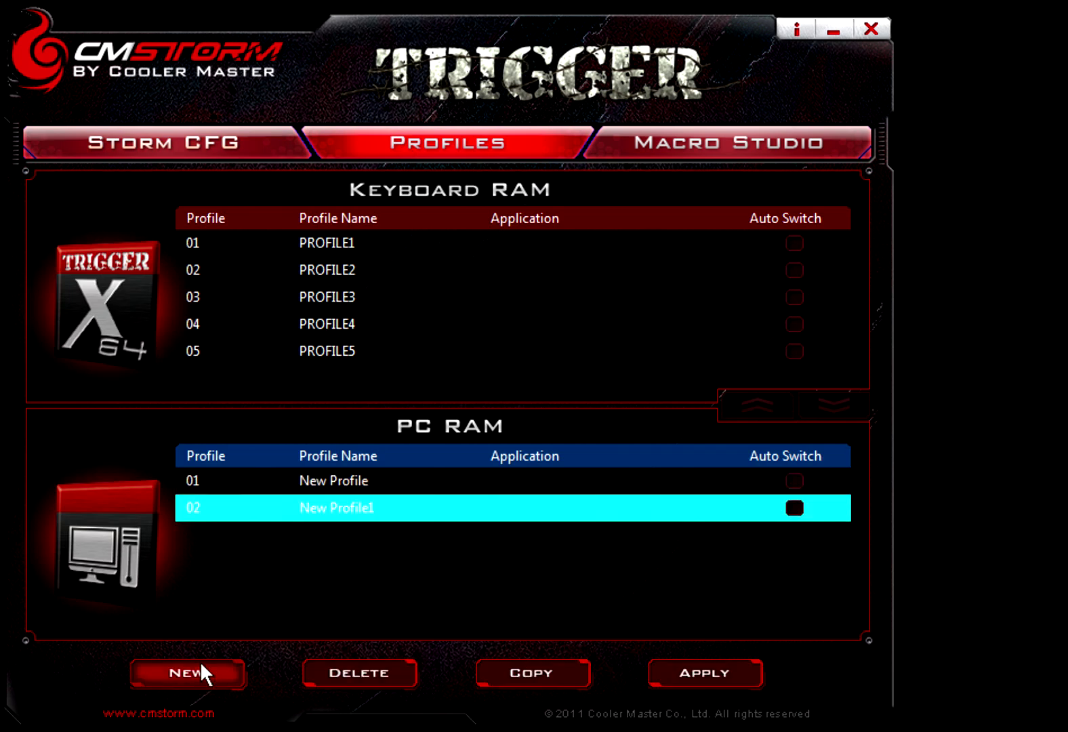
pyautogui.click(201, 671)
pyautogui.click(201, 670)
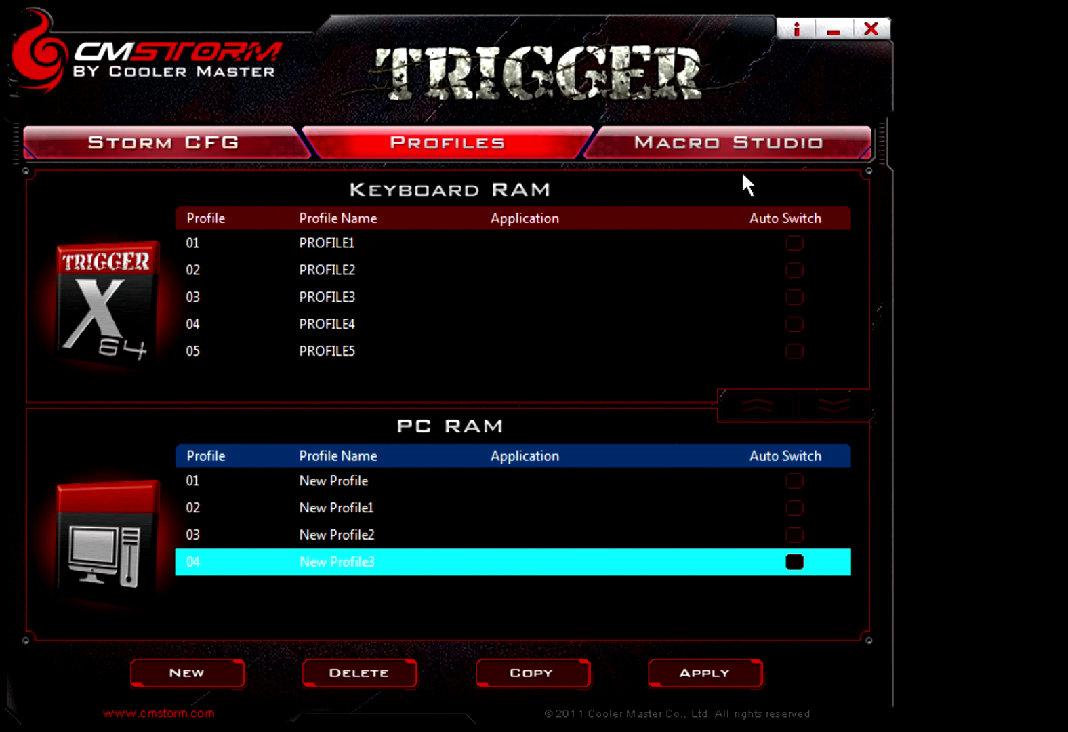
pyautogui.click(743, 142)
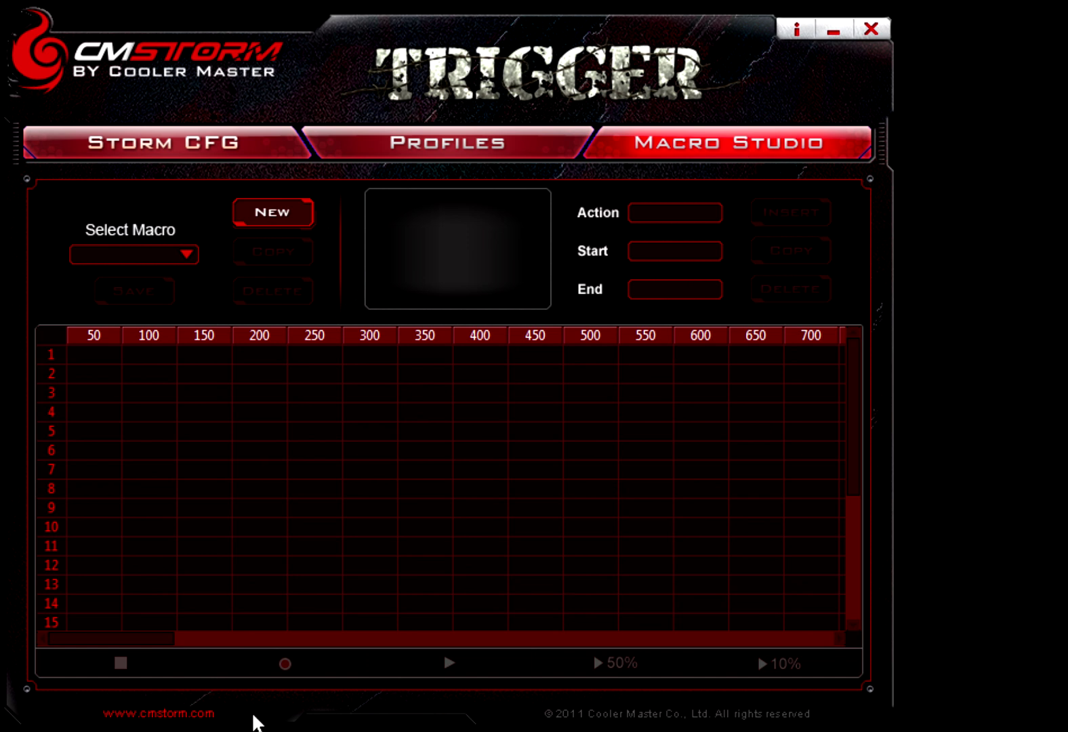
# Create a new macro named 'test4' and bring up its recording-mode dialog with 1:1 Mode
pyautogui.click(291, 226)
pyautogui.write('test4')
pyautogui.press('Return')
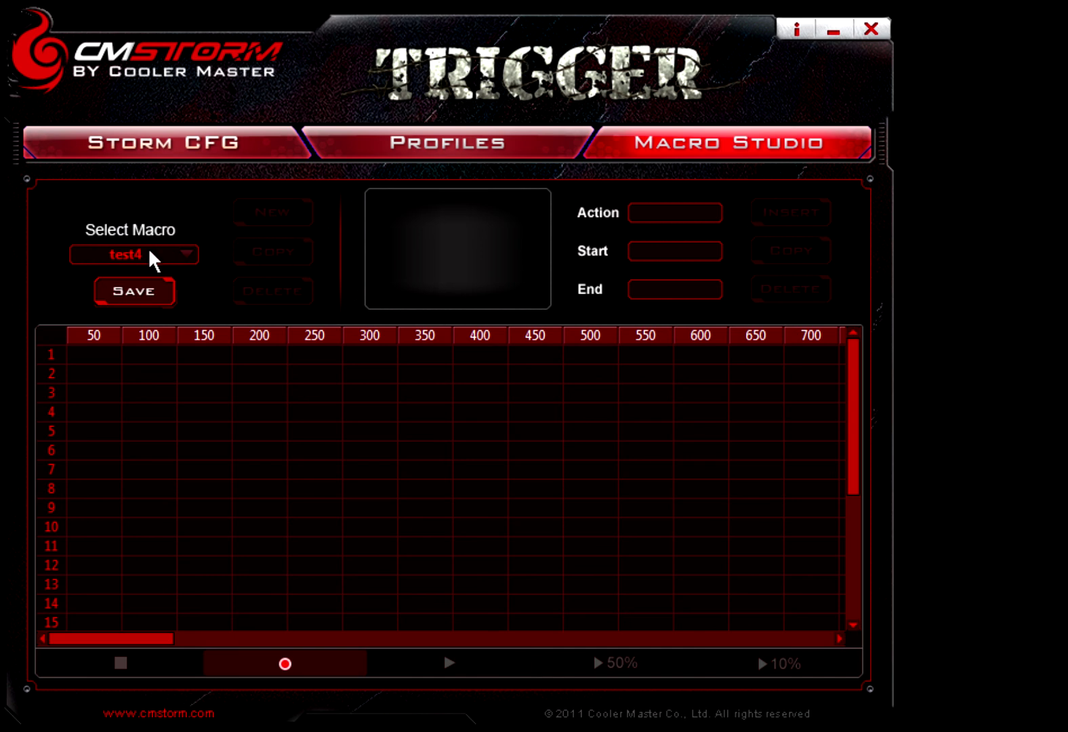
pyautogui.click(274, 664)
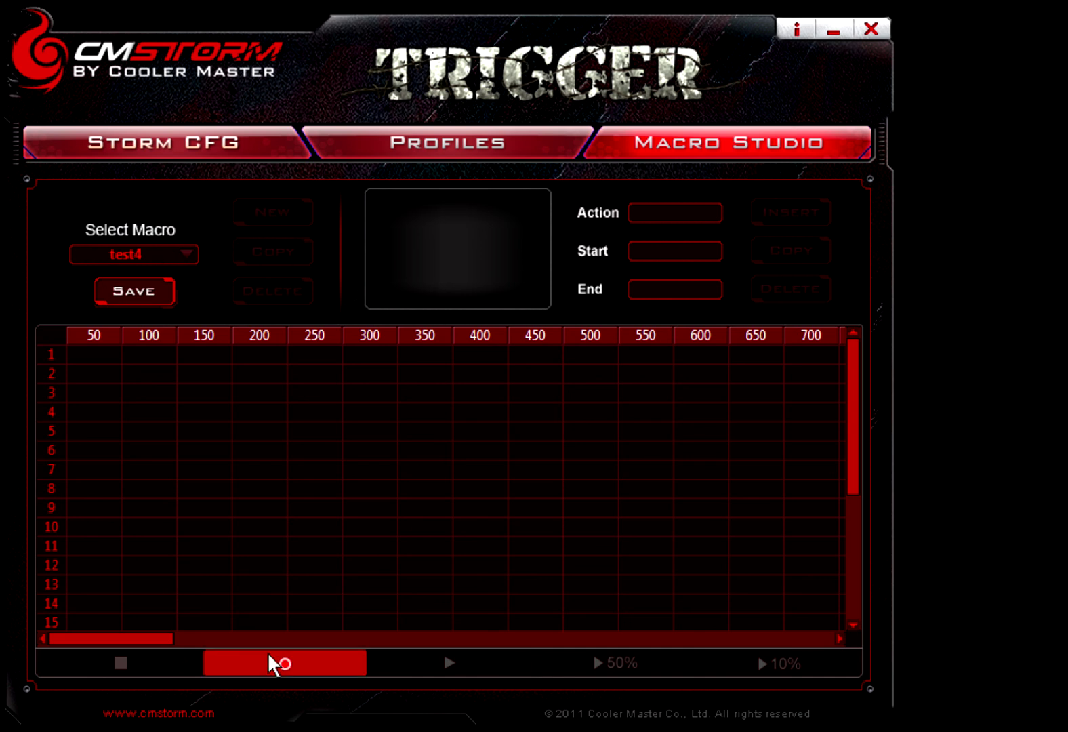
pyautogui.click(305, 674)
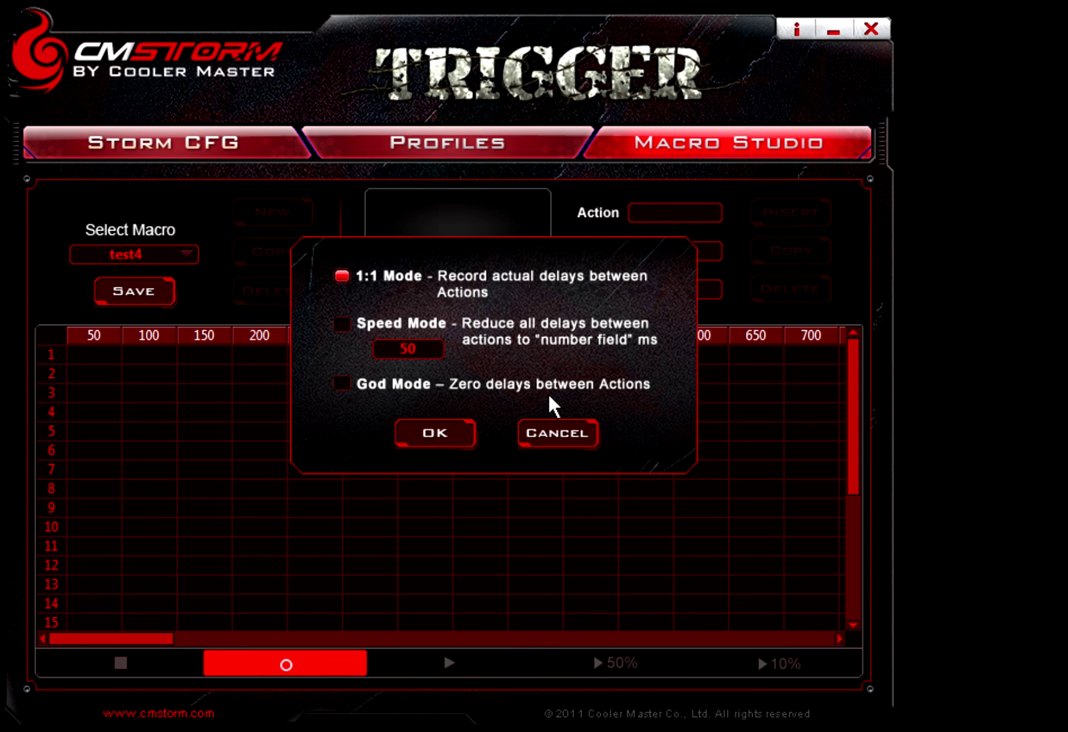
# Record keystrokes w, 3, c, d, o, m, a, b, d, u, i, u, e into test4 in 1:1 Mode, then stop
pyautogui.click(435, 434)
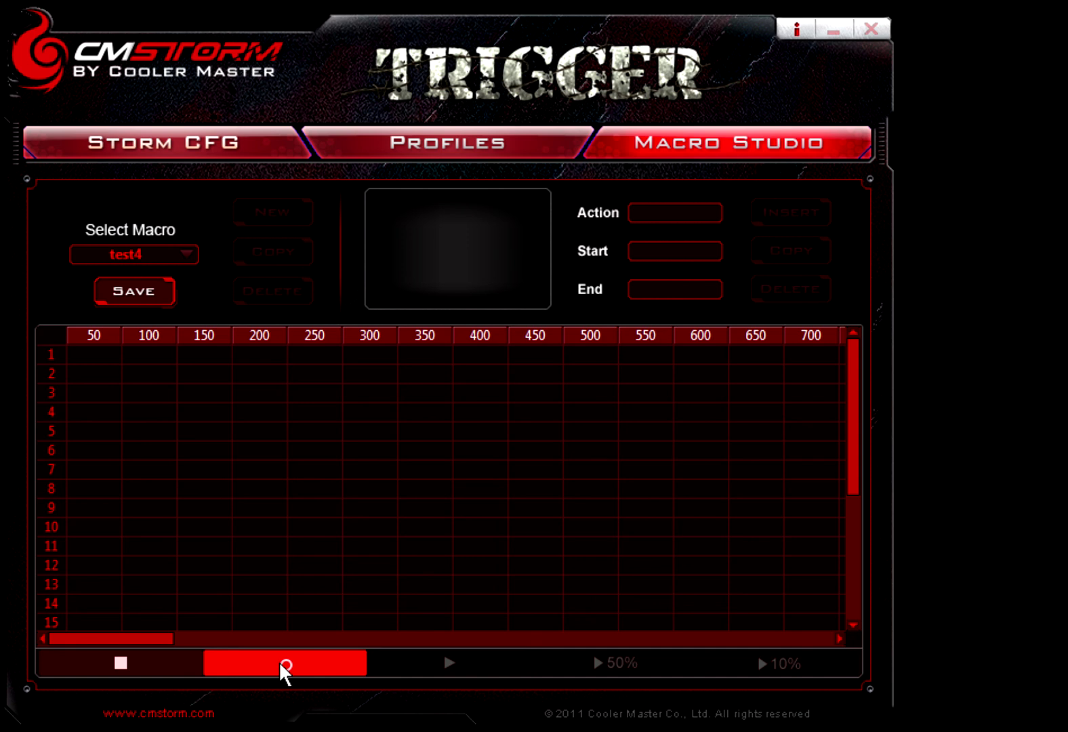
pyautogui.press('w')
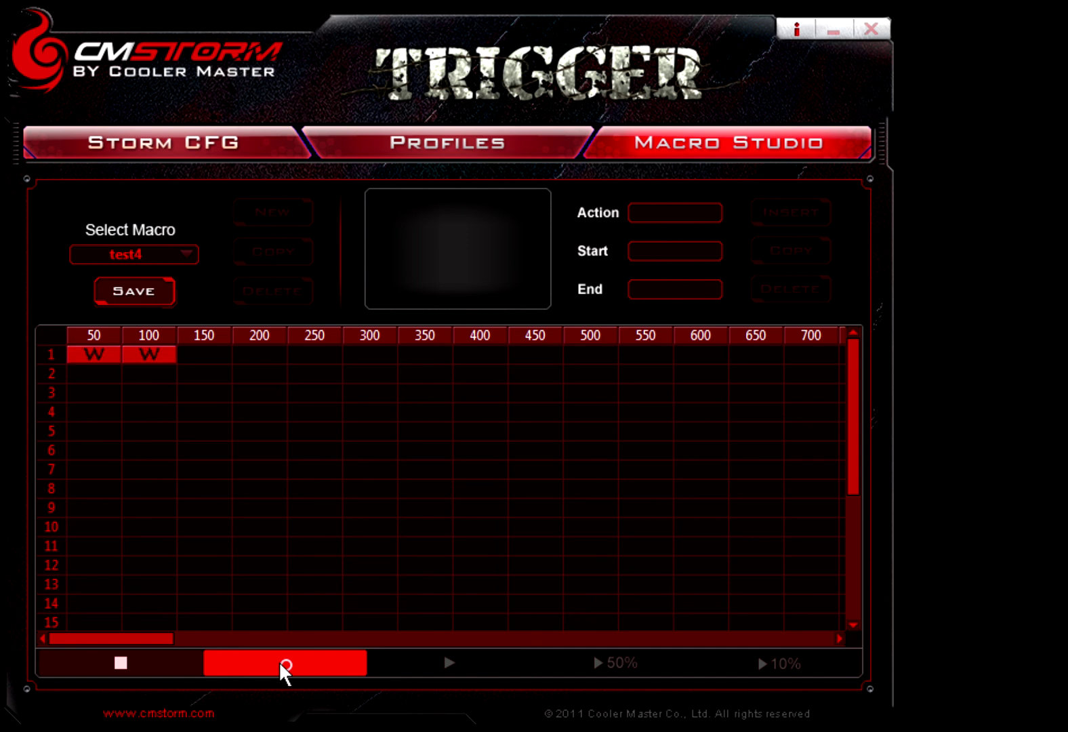
pyautogui.press('3')
pyautogui.press('c')
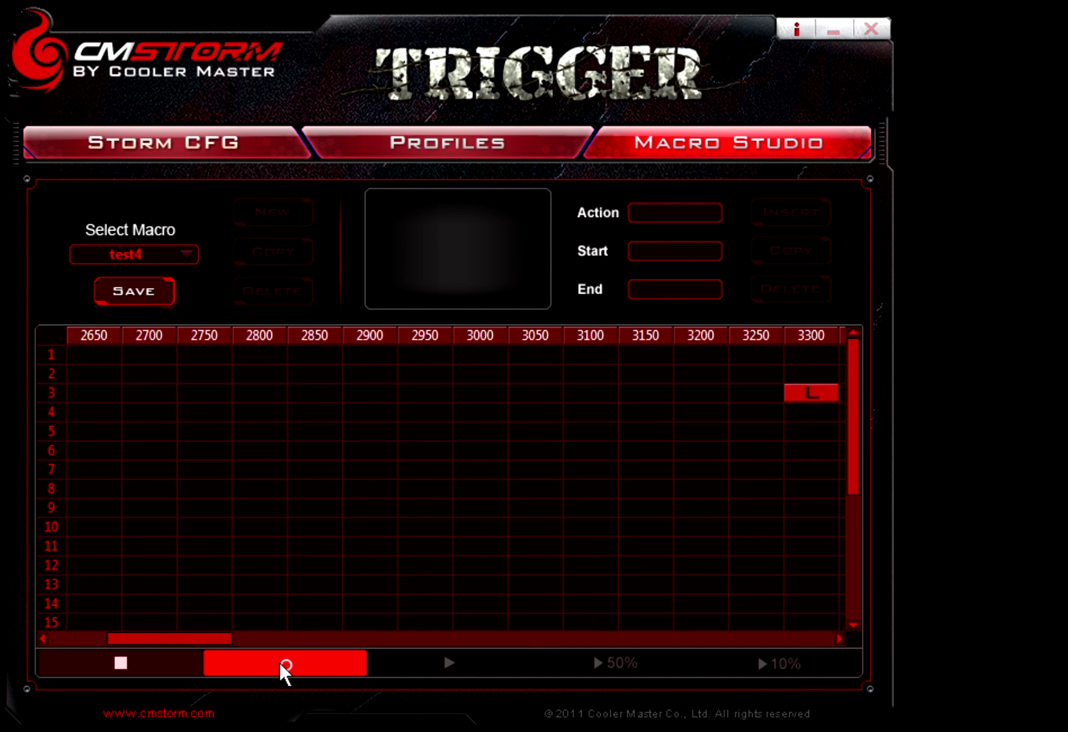
pyautogui.press('d')
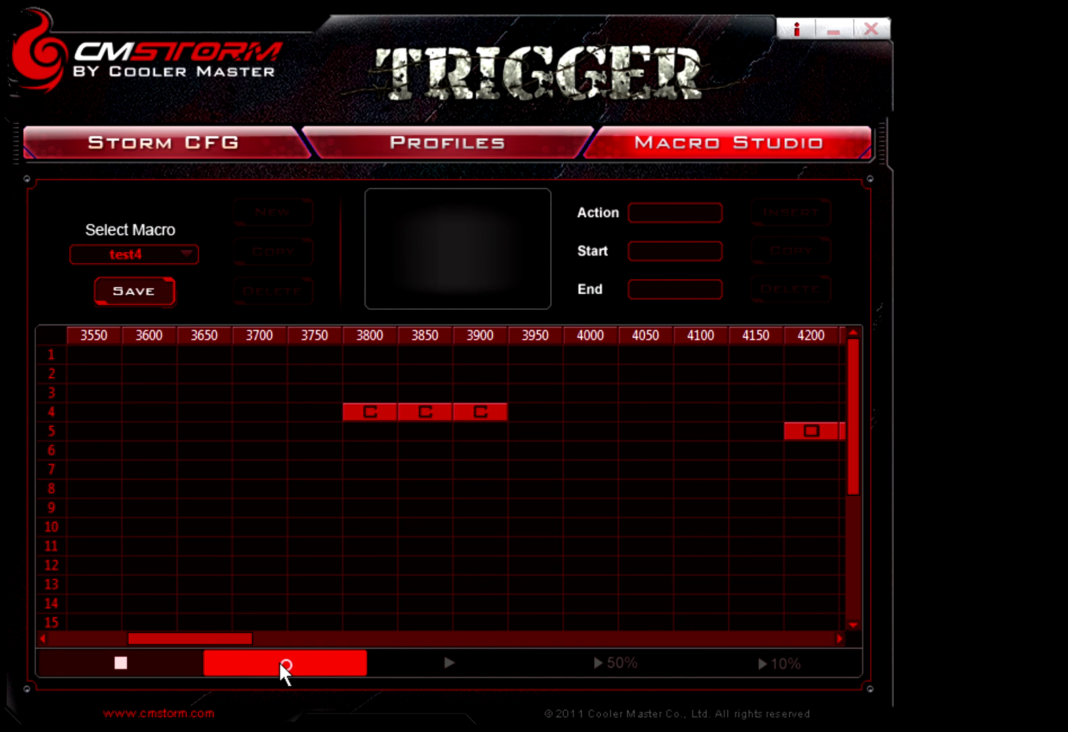
pyautogui.press('o')
pyautogui.press('m')
pyautogui.press('a')
pyautogui.press('a')
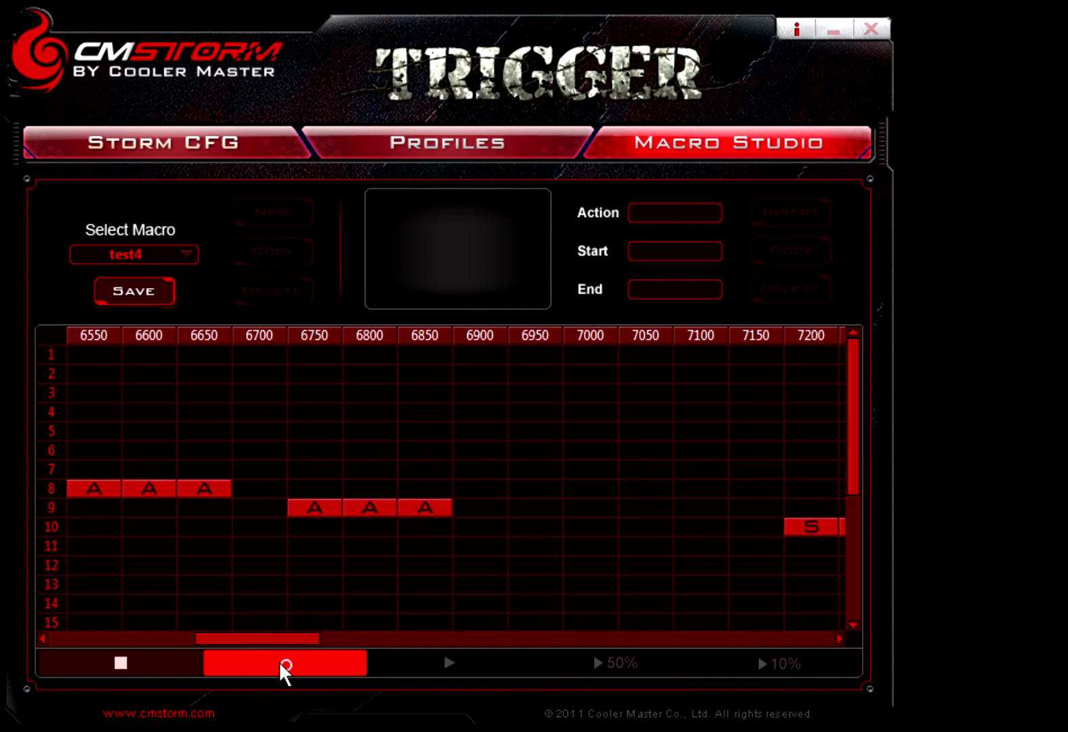
pyautogui.press('b')
pyautogui.press('d')
pyautogui.press('u')
pyautogui.press('i')
pyautogui.press('u')
pyautogui.press('u')
pyautogui.press('e')
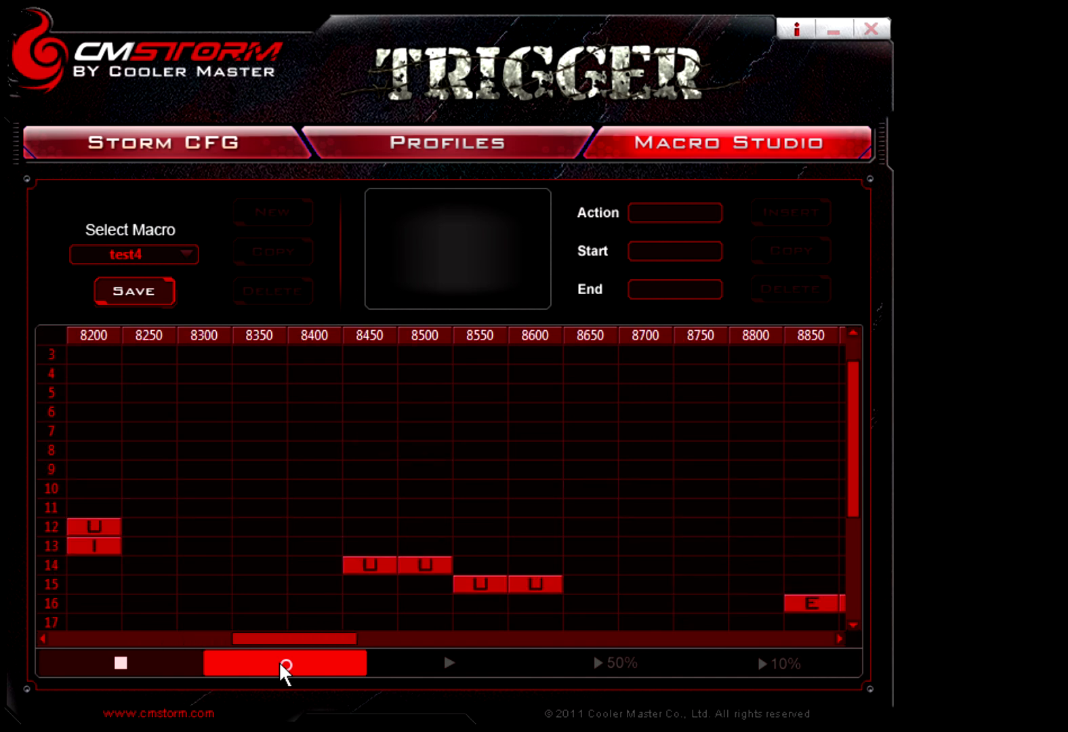
pyautogui.click(121, 658)
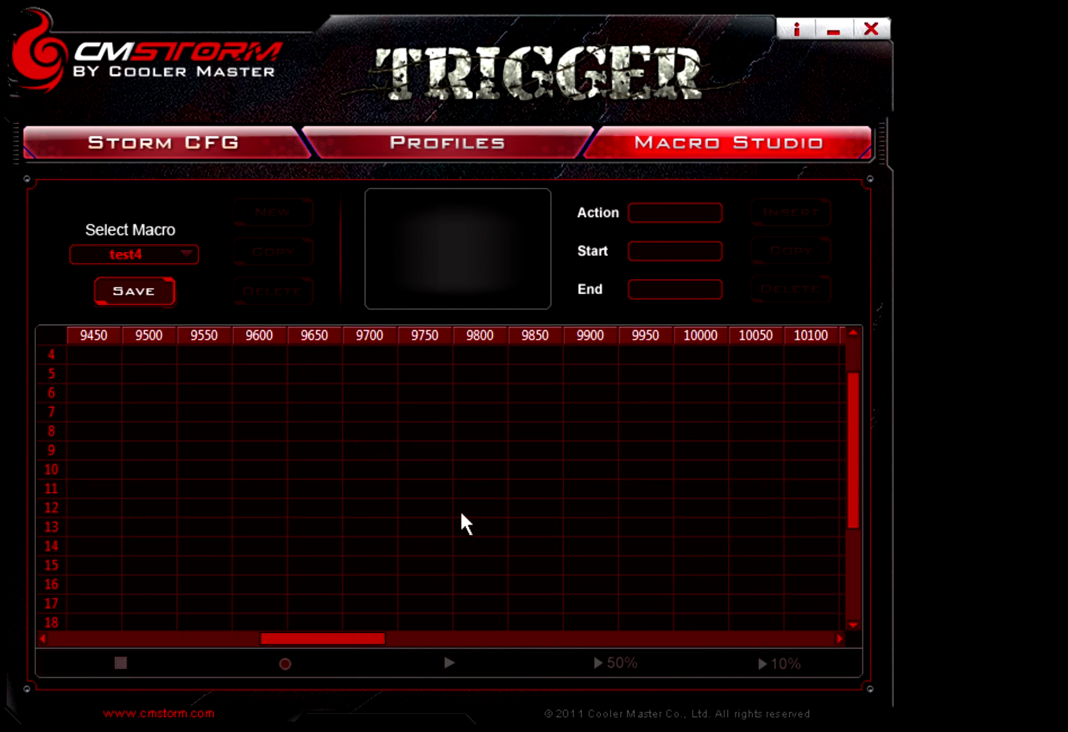